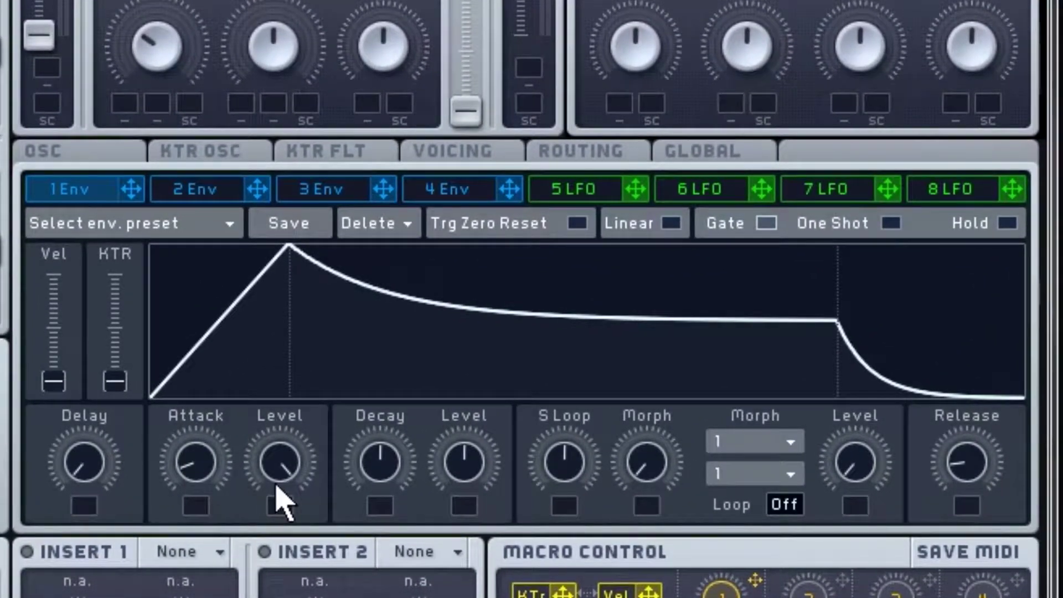
# Shape envelope 1 with a slightly shorter decay, a higher decay level and a longer release.
pyautogui.moveTo(379, 468); pyautogui.dragTo(359, 480)
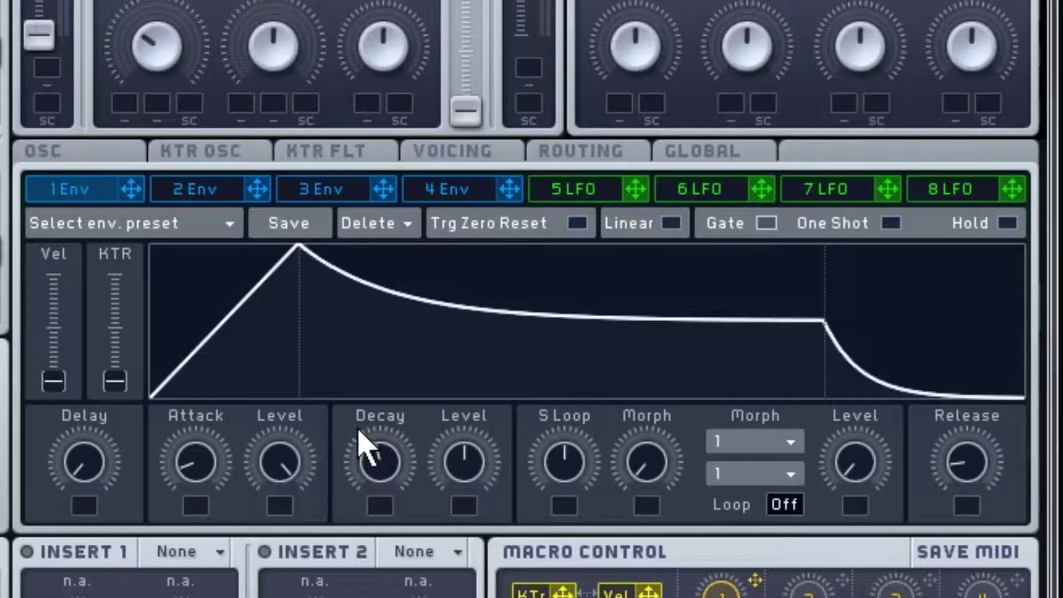
pyautogui.moveTo(489, 478); pyautogui.dragTo(555, 394)
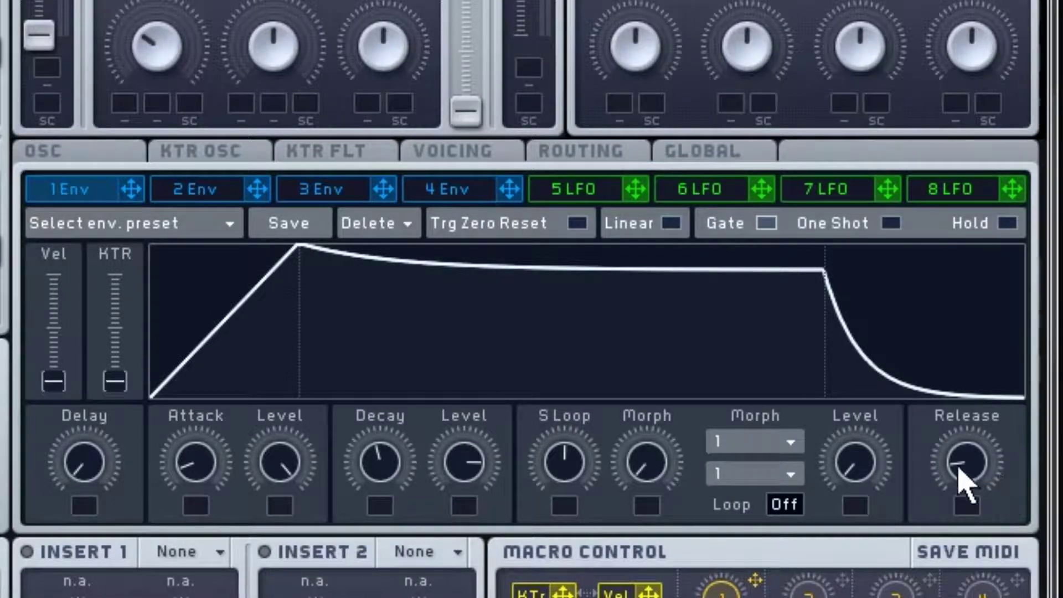
pyautogui.moveTo(966, 482); pyautogui.dragTo(989, 458)
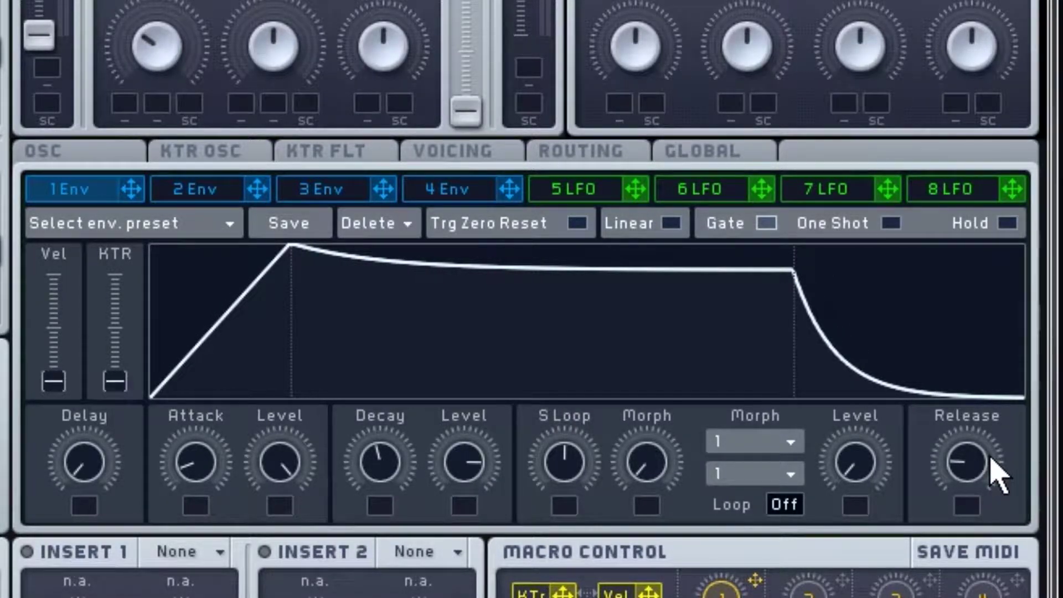
pyautogui.moveTo(990, 458); pyautogui.dragTo(1003, 455)
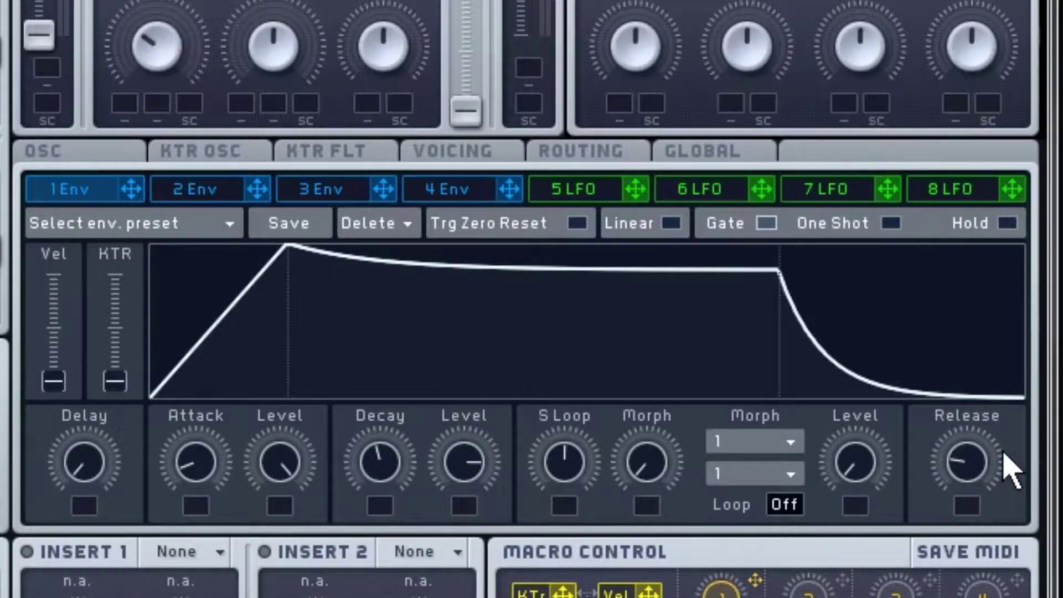
pyautogui.moveTo(1003, 455); pyautogui.dragTo(1061, 460)
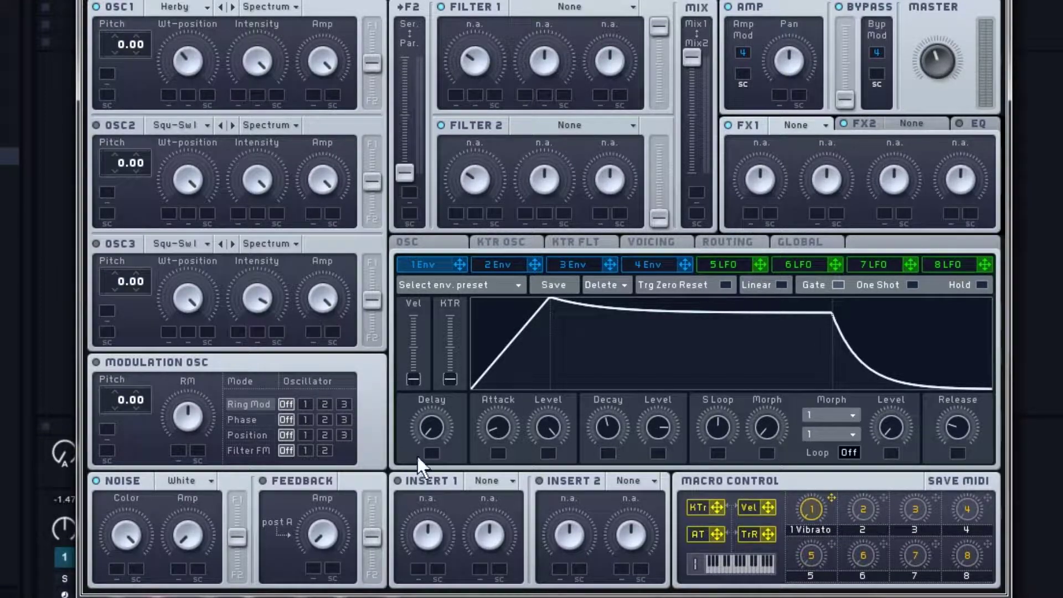
# Raise envelope 1's velocity amount and assign the envelope to modulate OSC1's Wt-position over an upward range.
pyautogui.moveTo(419, 378); pyautogui.dragTo(440, 339)
pyautogui.moveTo(171, 92); pyautogui.dragTo(171, 92)
pyautogui.moveTo(184, 56); pyautogui.dragTo(189, 59)
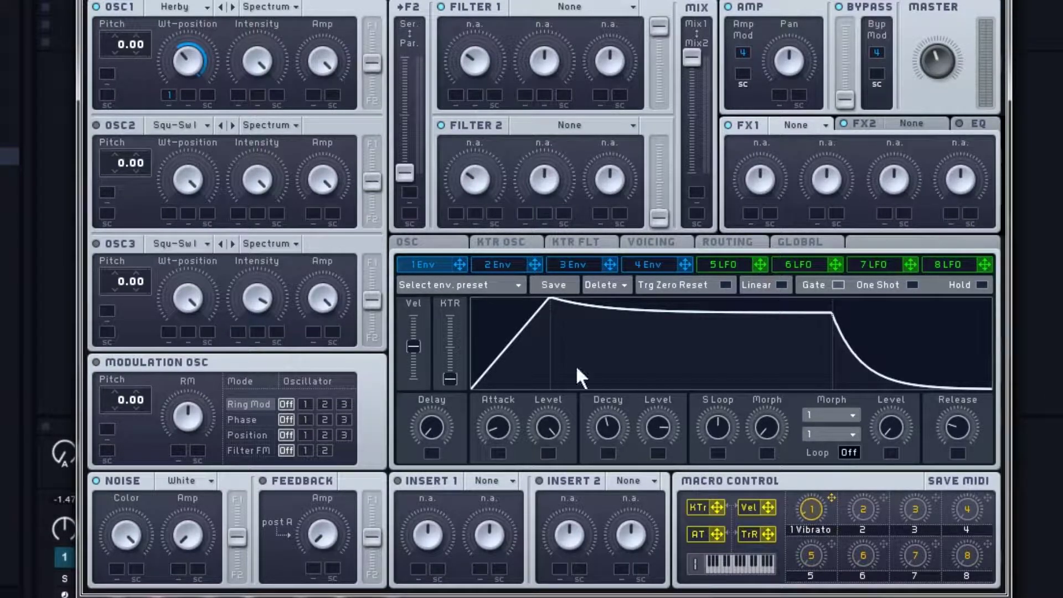
# Give envelope 3 the shortest attack, raise its velocity amount by about a third and increase its decay level.
pyautogui.click(586, 265)
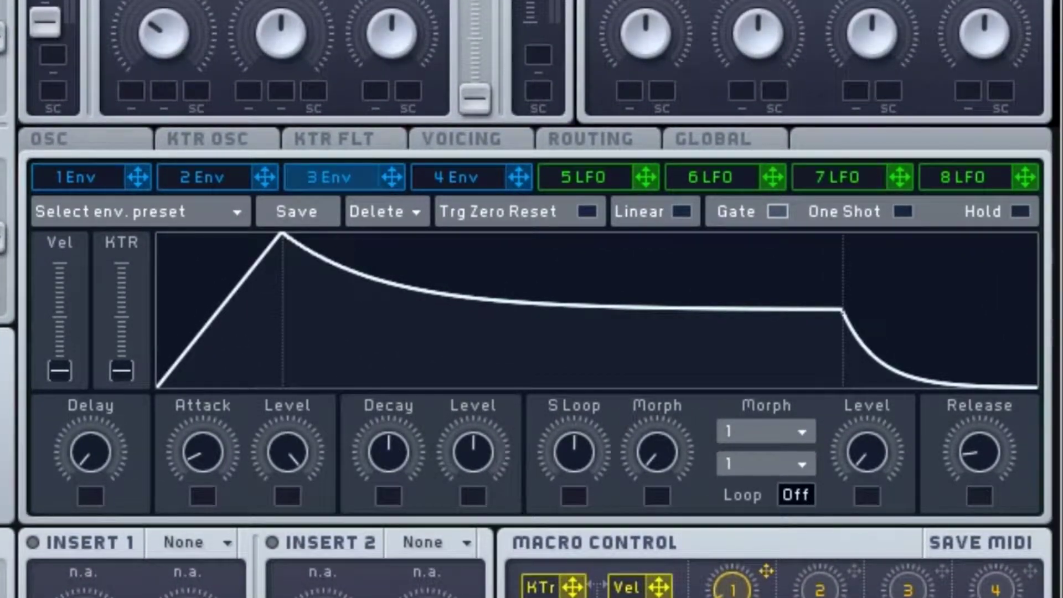
pyautogui.moveTo(206, 451); pyautogui.dragTo(220, 562)
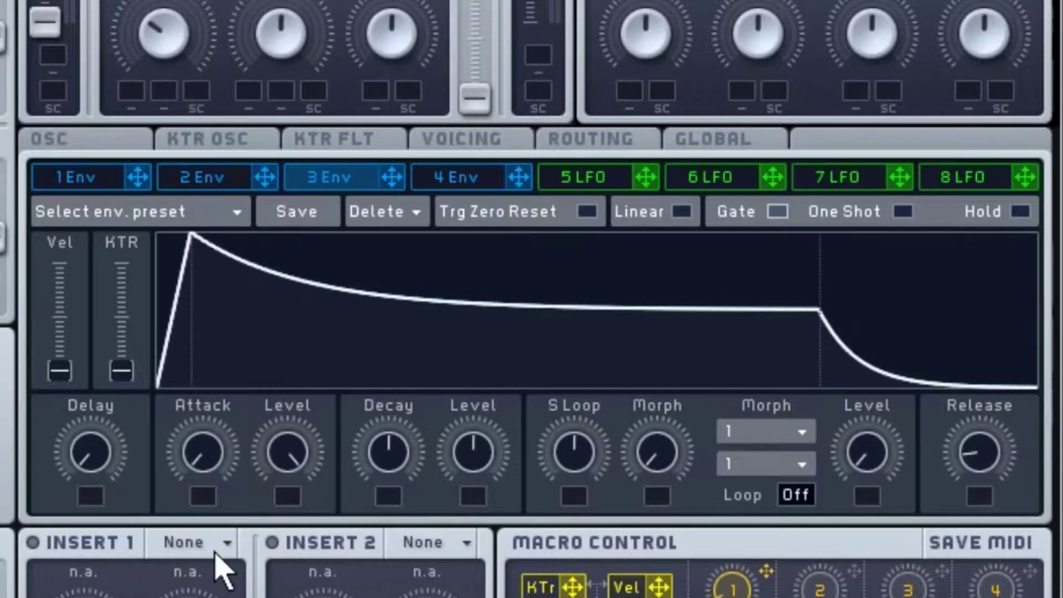
pyautogui.moveTo(74, 359); pyautogui.dragTo(106, 333)
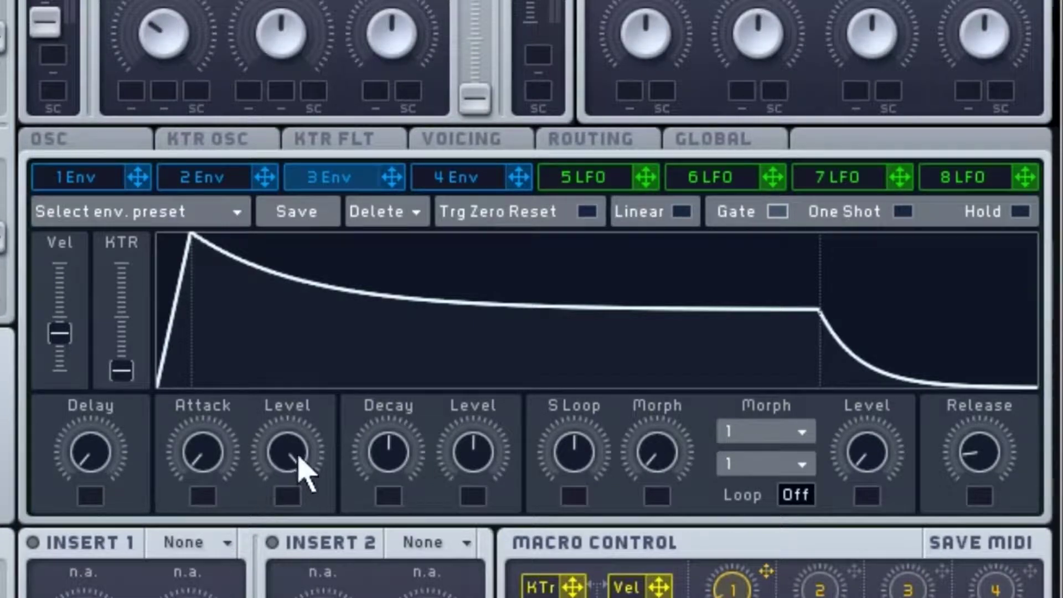
pyautogui.moveTo(468, 465); pyautogui.dragTo(572, 407)
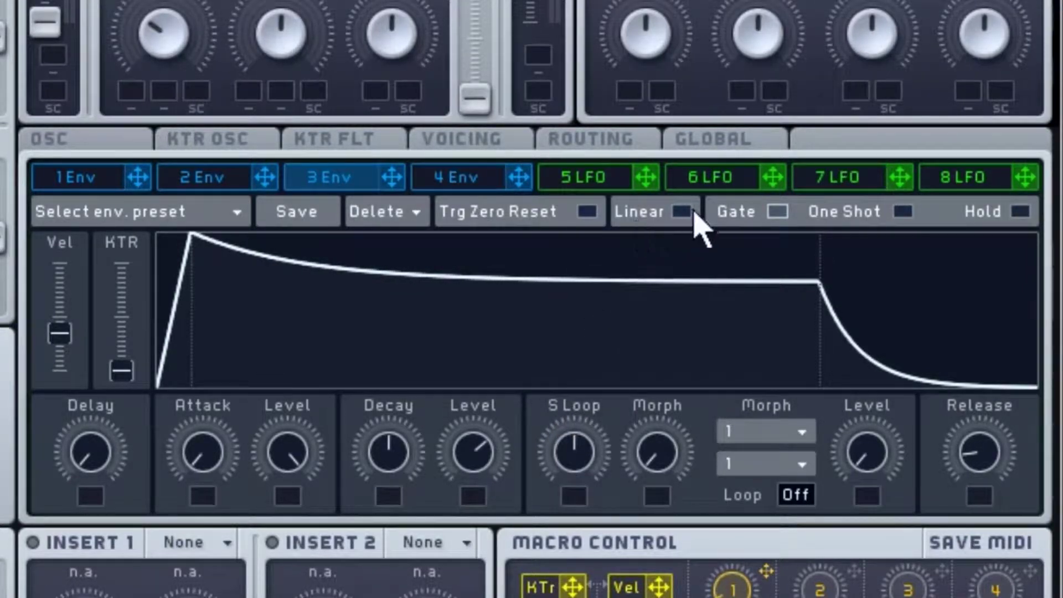
# Make envelope 3's decay linear and shorter, lengthen its release and raise the decay level a little more.
pyautogui.click(692, 212)
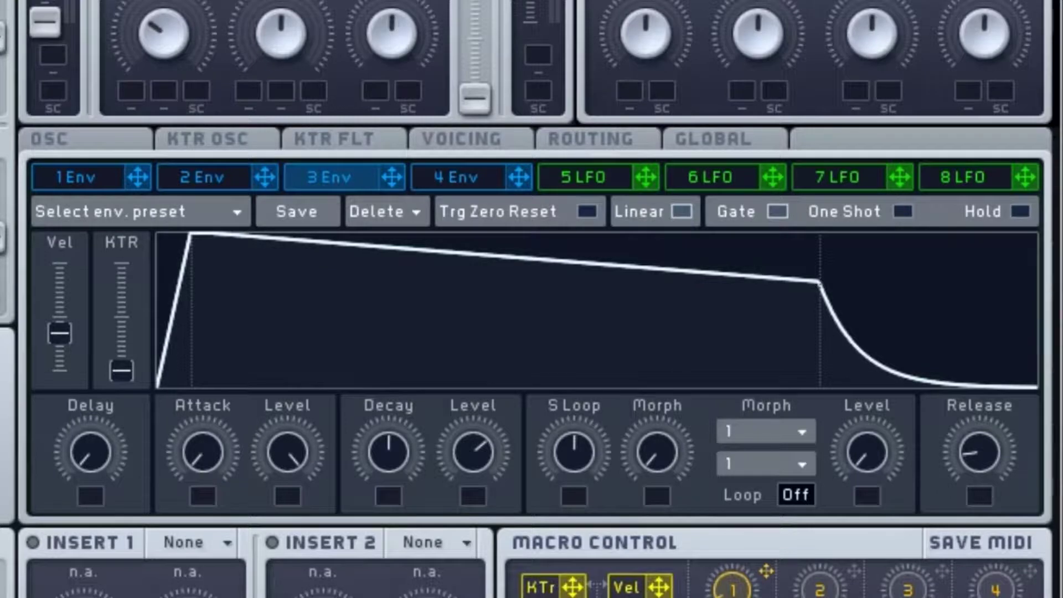
pyautogui.moveTo(375, 474)
pyautogui.mouseDown()
pyautogui.moveTo(391, 468)
pyautogui.moveTo(352, 485)
pyautogui.moveTo(370, 482)
pyautogui.mouseUp()
pyautogui.moveTo(975, 452); pyautogui.dragTo(1007, 435)
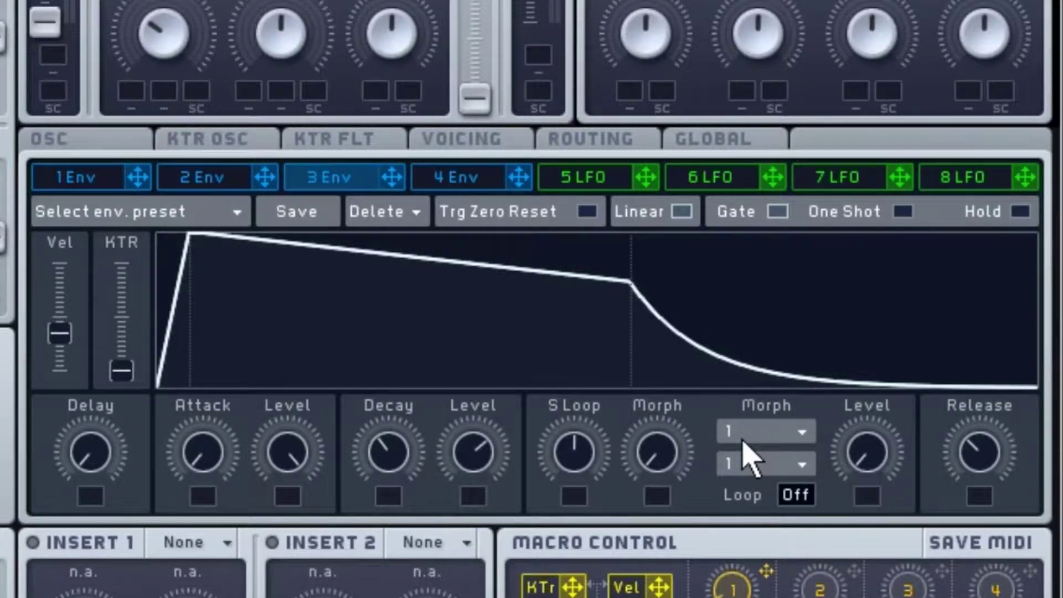
pyautogui.moveTo(479, 455); pyautogui.dragTo(562, 446)
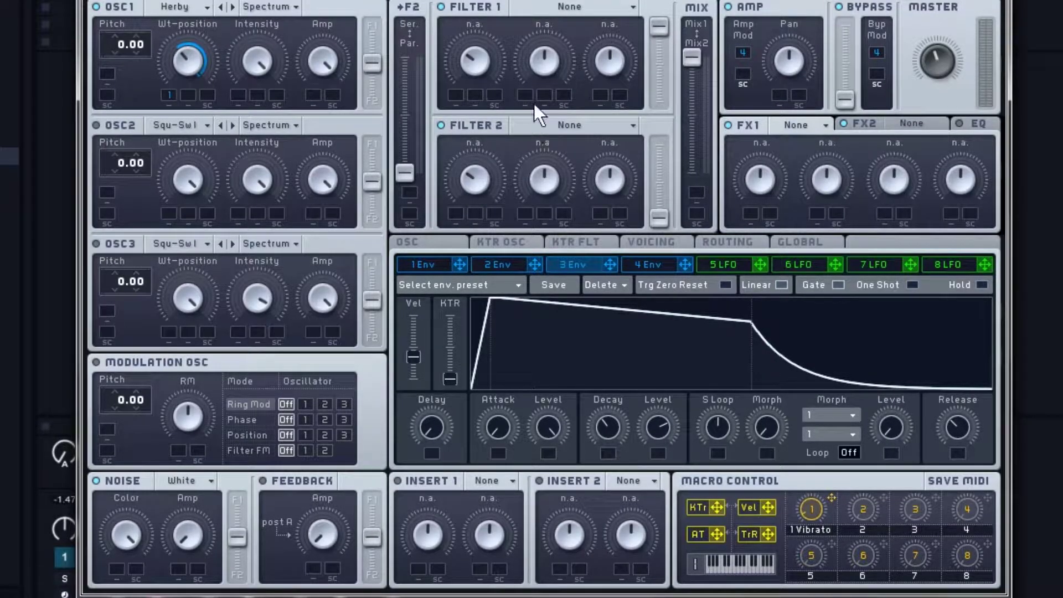
# Set Filter 2 to Lowpass 4 and turn its cutoff down.
pyautogui.click(548, 127)
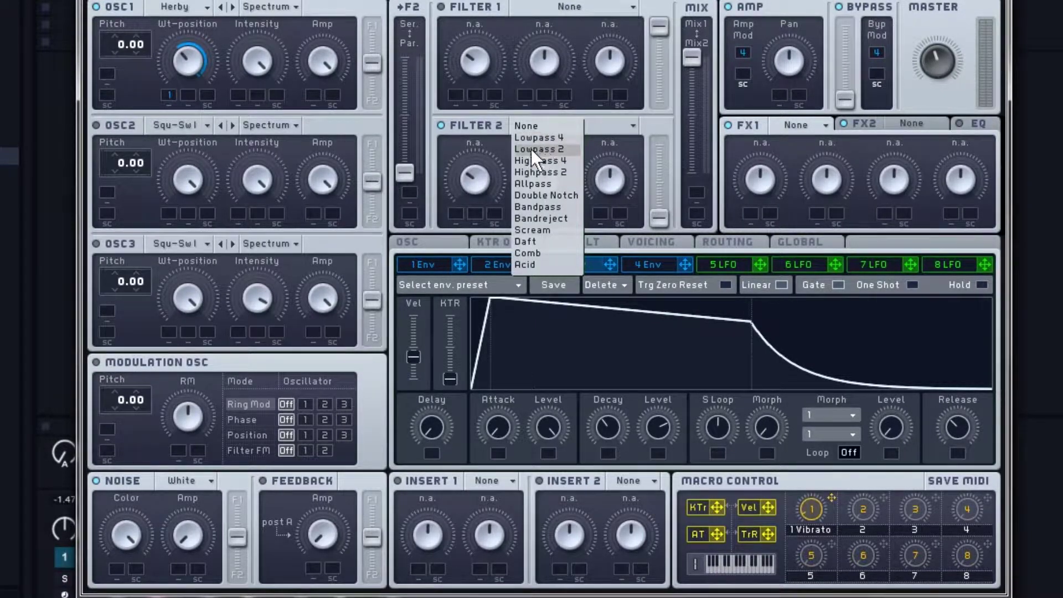
pyautogui.click(550, 139)
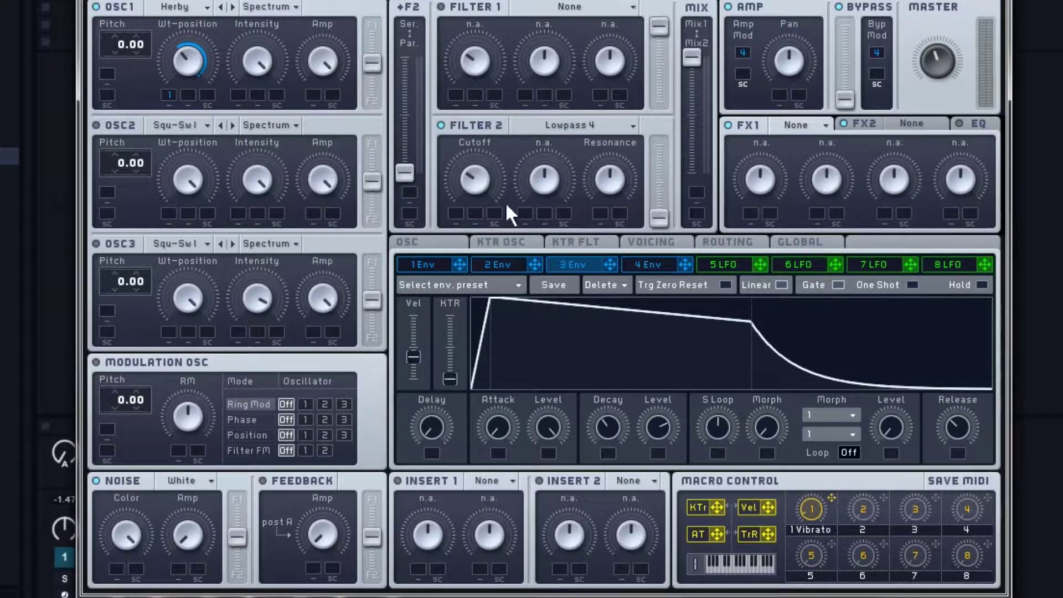
pyautogui.moveTo(478, 181); pyautogui.dragTo(435, 218)
# Assign envelope 3 to modulate Filter 2's cutoff over a wide upward range and the Mix1/Mix2 fader.
pyautogui.moveTo(606, 261); pyautogui.dragTo(457, 218)
pyautogui.moveTo(475, 143); pyautogui.dragTo(500, 29)
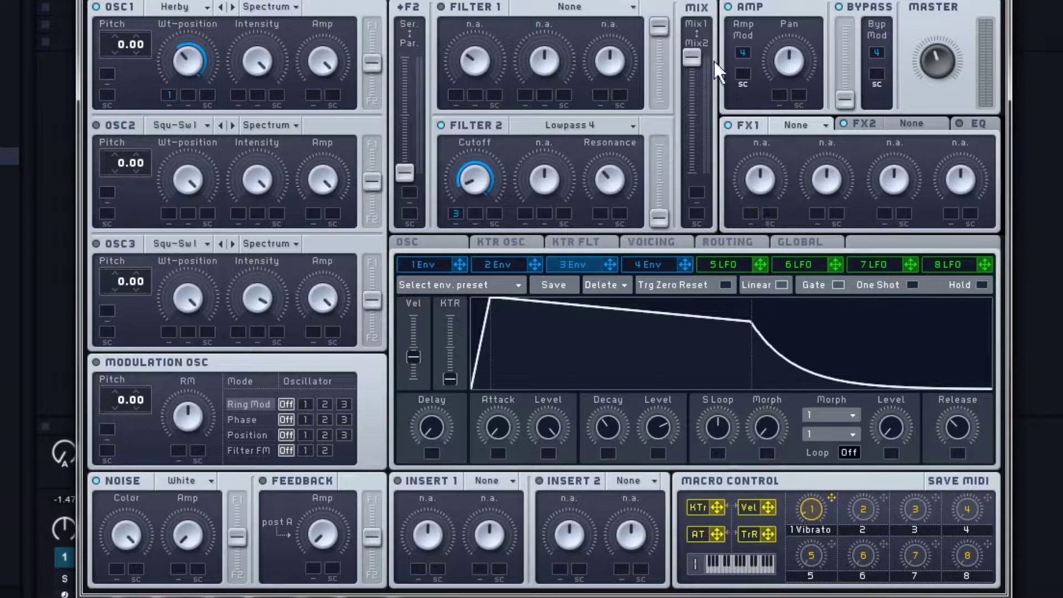
pyautogui.moveTo(609, 264); pyautogui.dragTo(708, 94)
# In the voicing settings, enable the unison pitch spread with a 0.25 range and adjust the pan position spread.
pyautogui.click(676, 241)
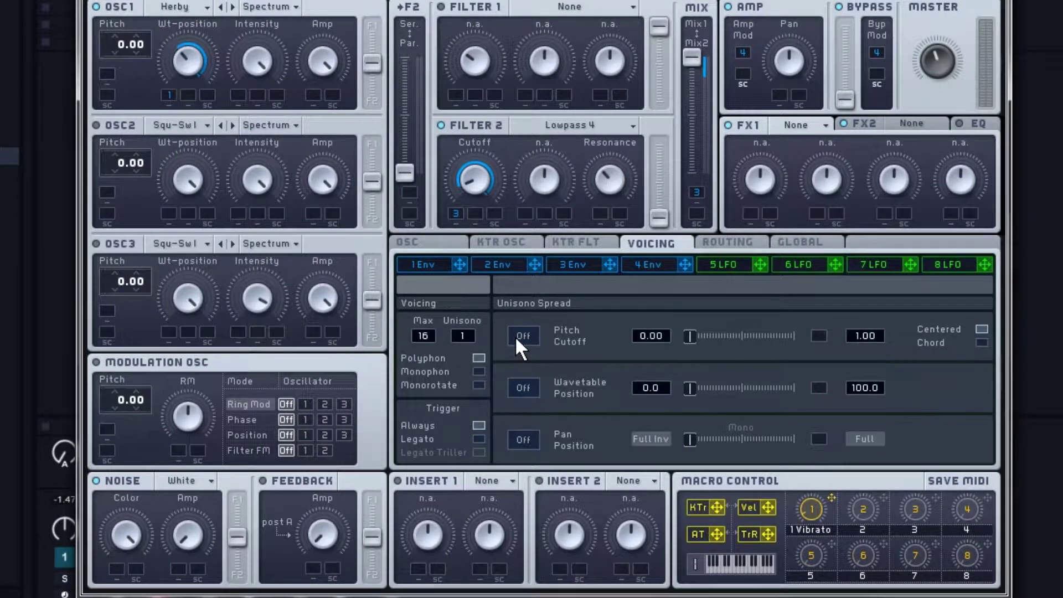
pyautogui.moveTo(869, 335); pyautogui.dragTo(903, 481)
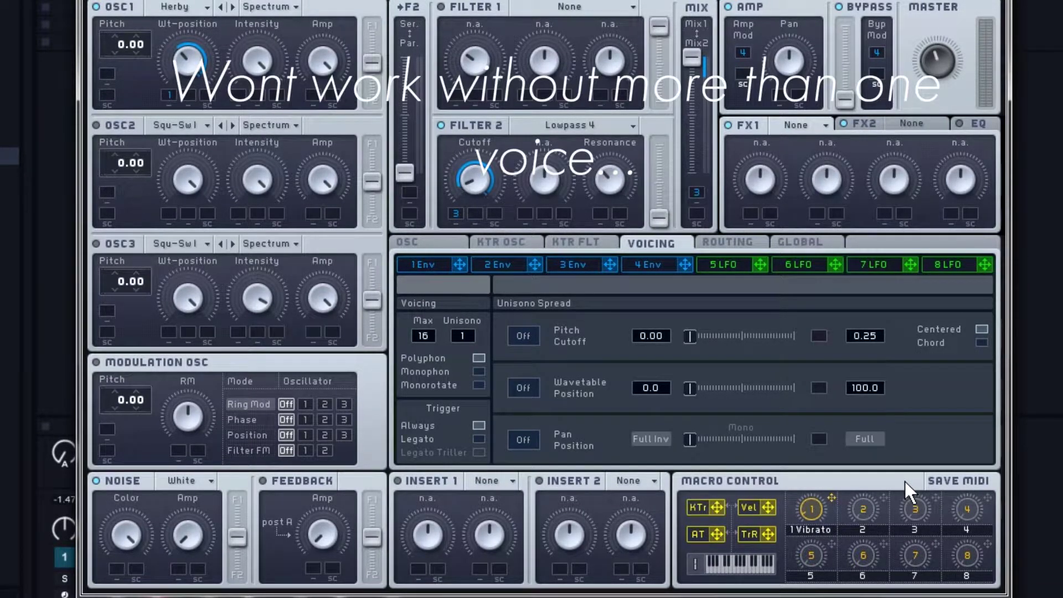
pyautogui.moveTo(909, 486); pyautogui.dragTo(907, 473)
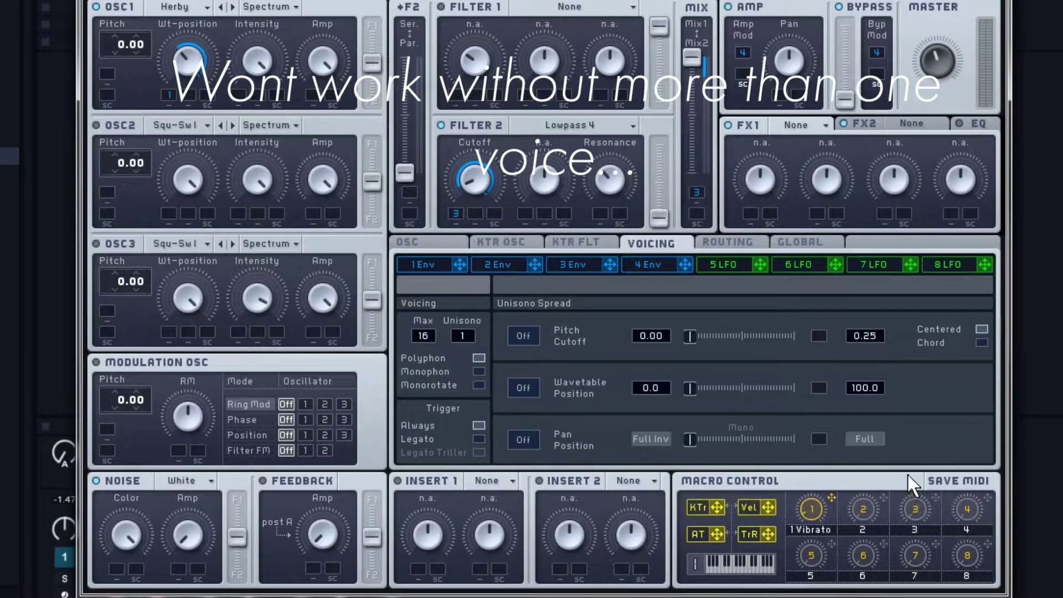
pyautogui.click(523, 336)
pyautogui.moveTo(691, 335); pyautogui.dragTo(660, 352)
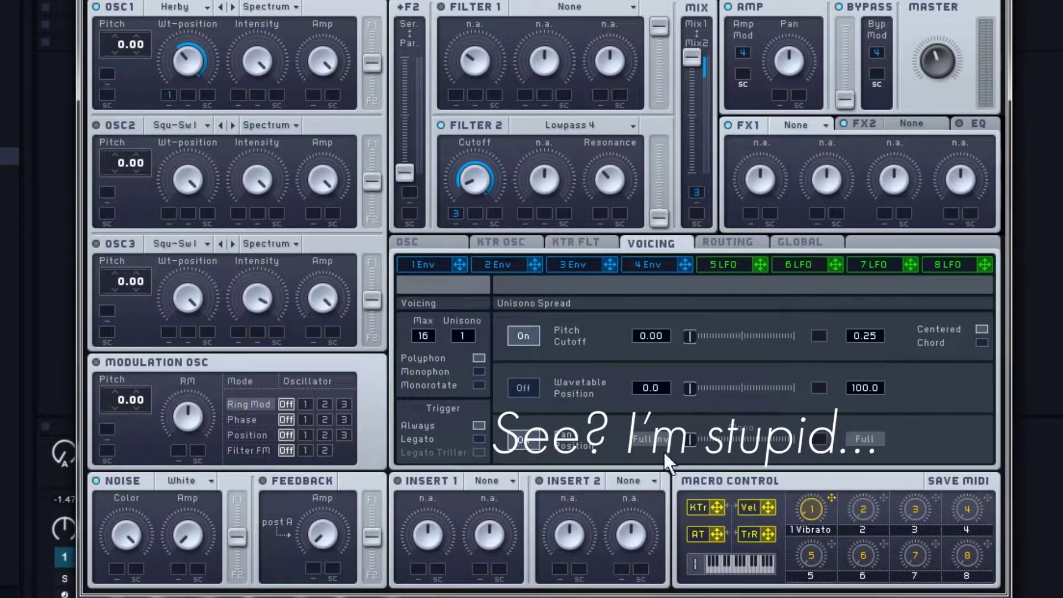
pyautogui.moveTo(693, 439); pyautogui.dragTo(689, 462)
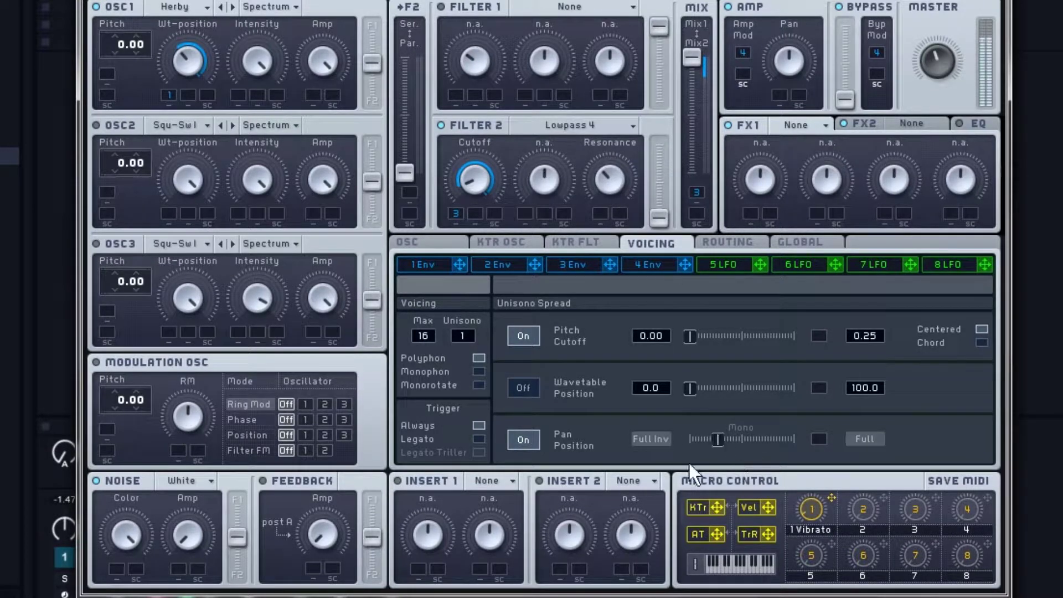
pyautogui.click(523, 438)
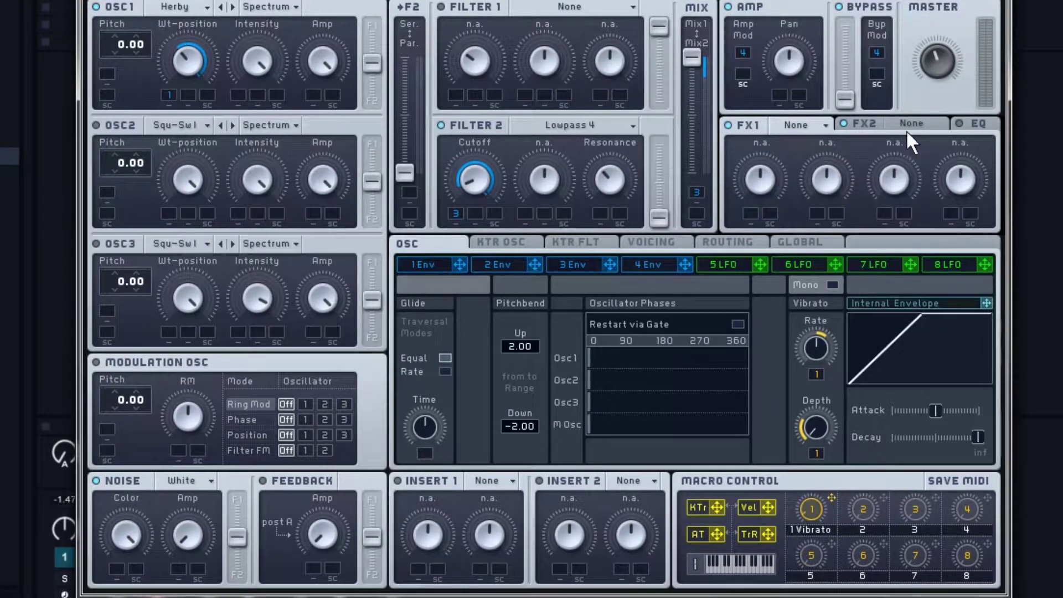
# Load Small Reverb in FX2, turn down its dry/wet and size, and switch on the EQ.
pyautogui.click(866, 123)
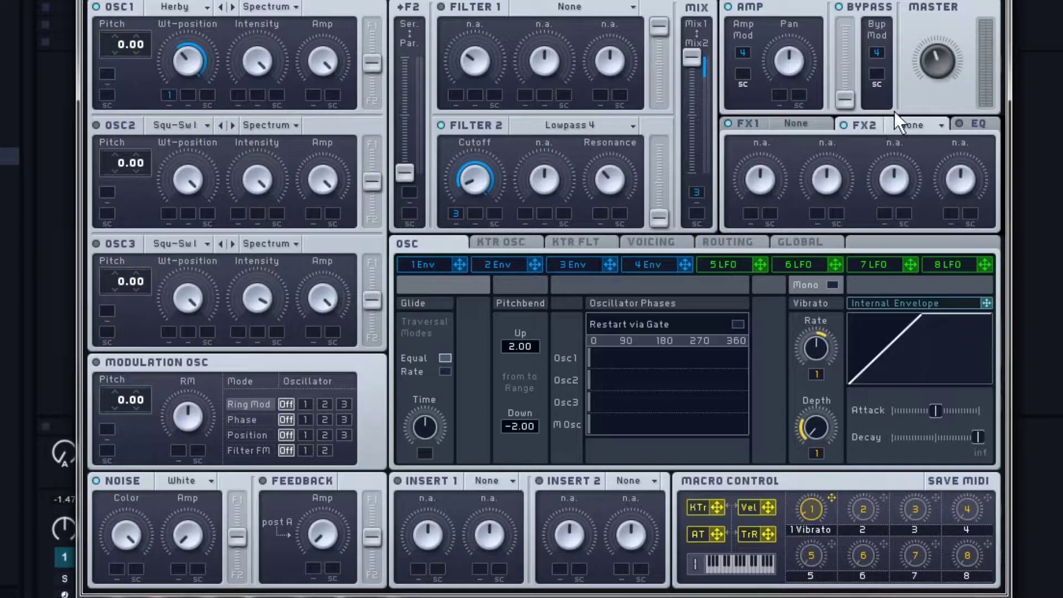
pyautogui.click(925, 124)
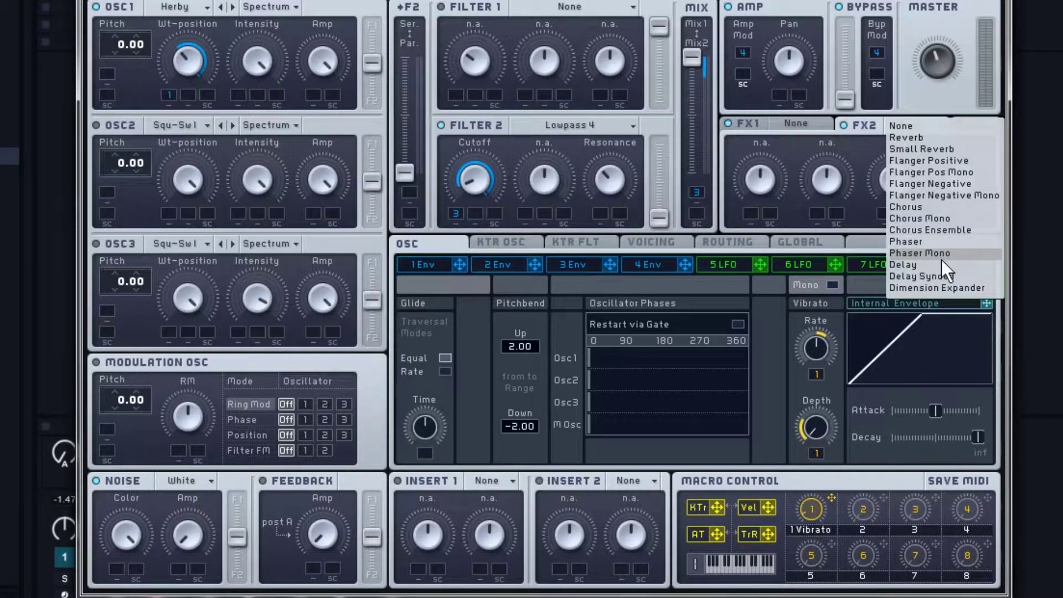
pyautogui.click(941, 150)
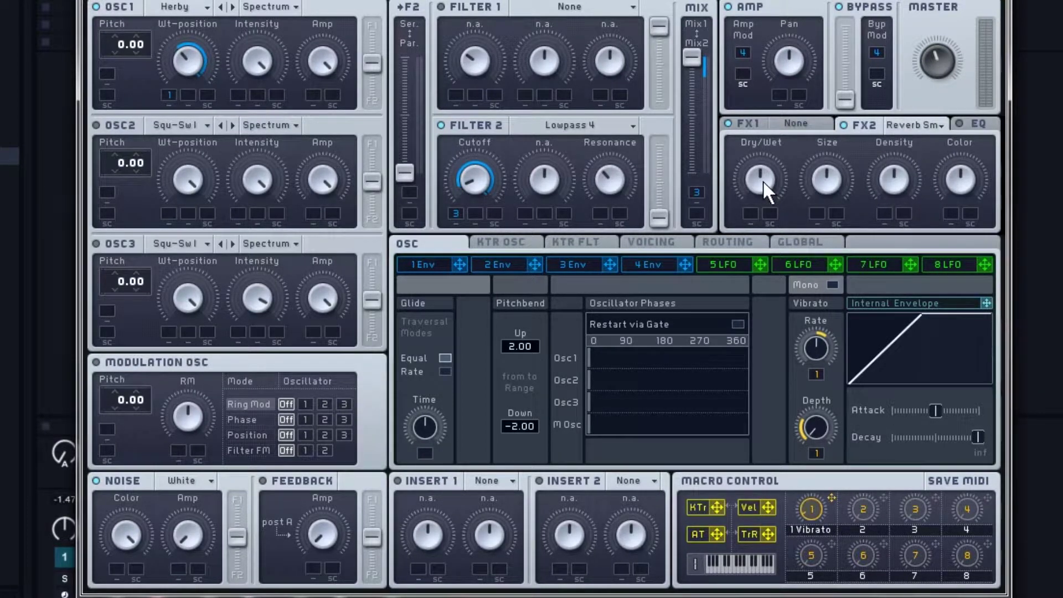
pyautogui.moveTo(763, 180); pyautogui.dragTo(693, 237)
pyautogui.moveTo(852, 169); pyautogui.dragTo(801, 206)
pyautogui.click(973, 127)
pyautogui.click(960, 124)
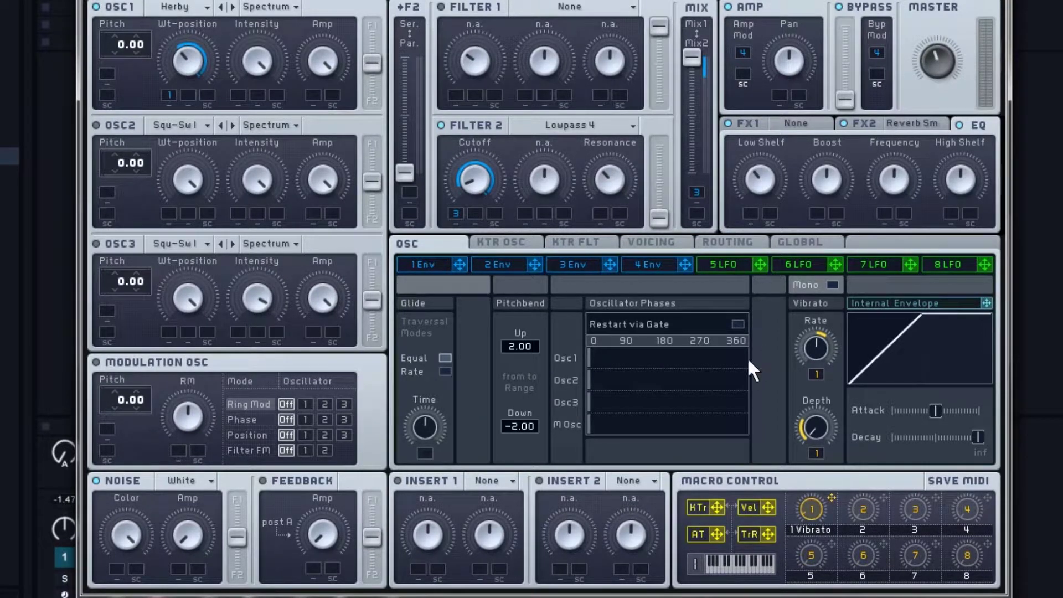
# Load the Sine Shaper in Insert 1 and toggle the insert off and on to compare the sound.
pyautogui.click(481, 480)
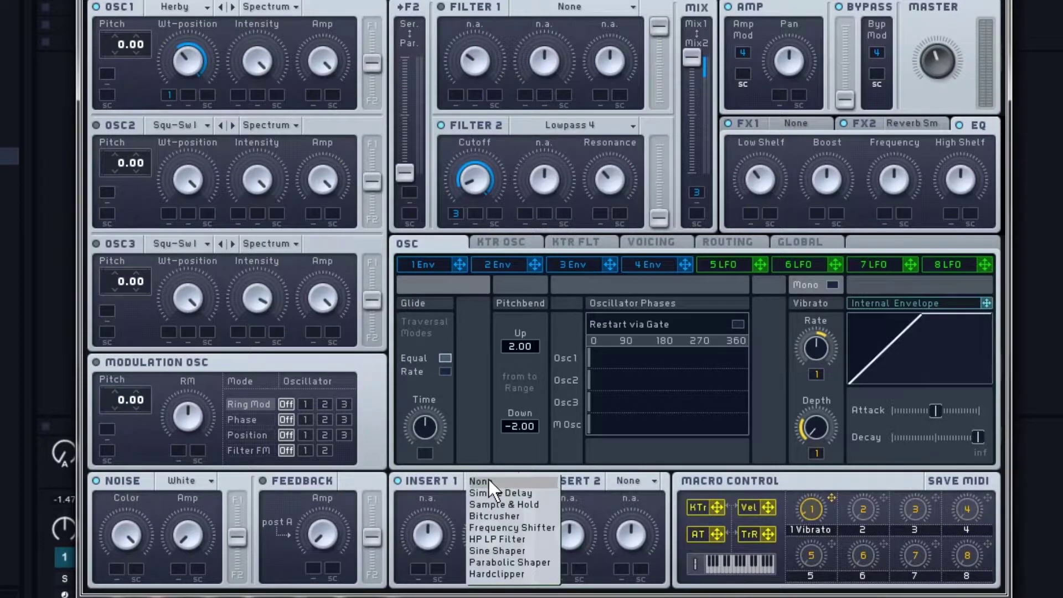
pyautogui.click(515, 551)
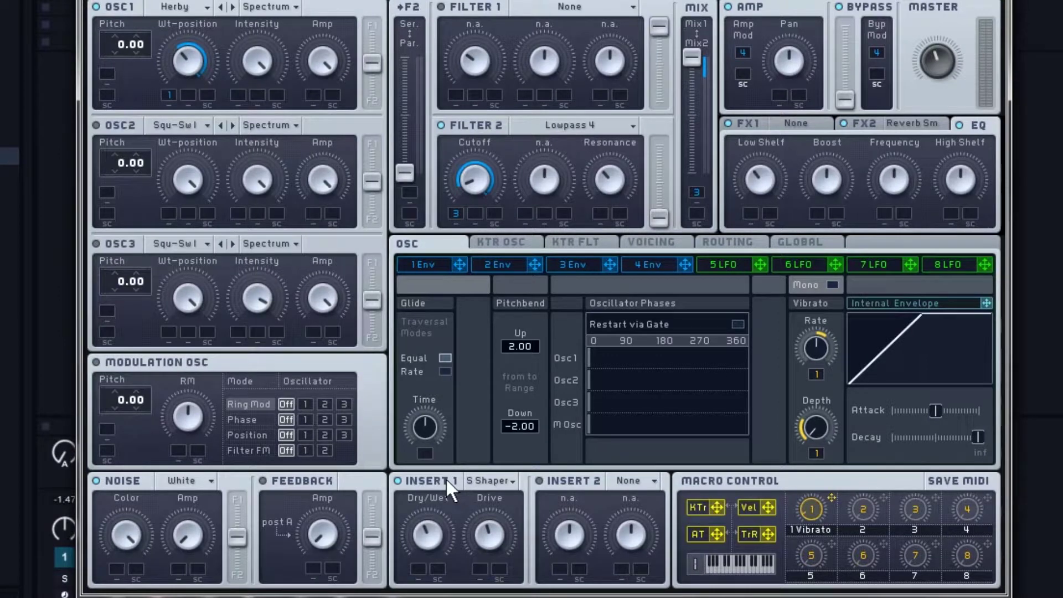
pyautogui.click(396, 480)
pyautogui.click(397, 480)
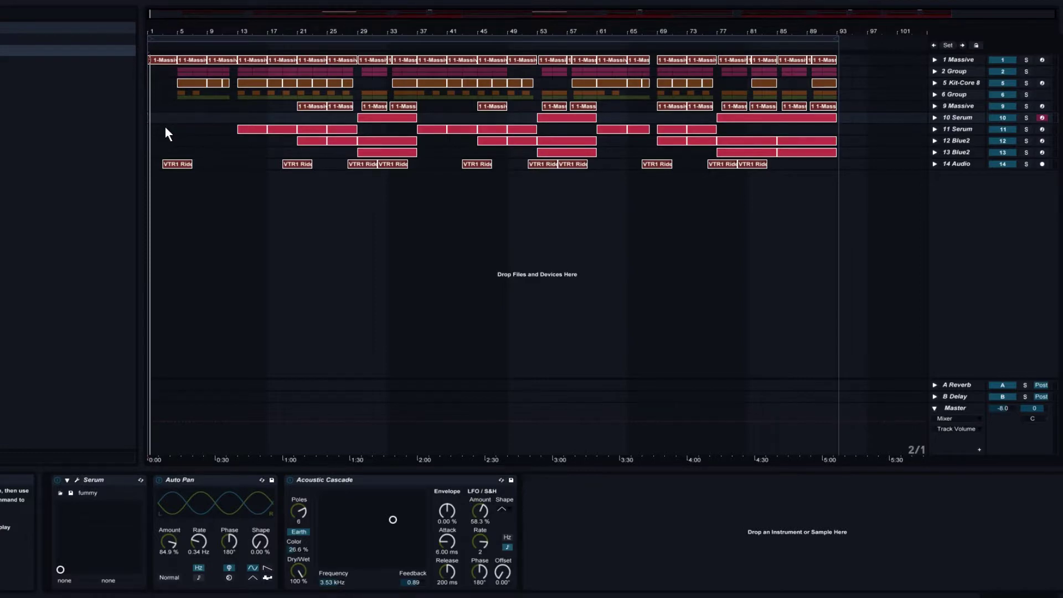
# Play the arrangement from the first Massive clip and unfold track 1 Massive, 2 Group, 5 Kit-Core and 6 Group.
pyautogui.click(167, 58)
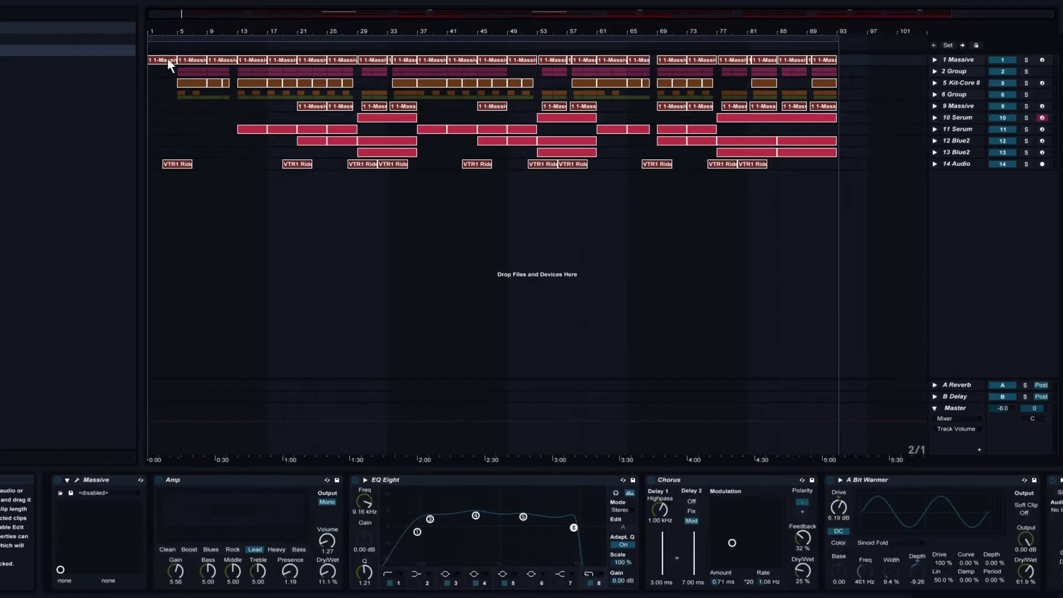
pyautogui.press('space')
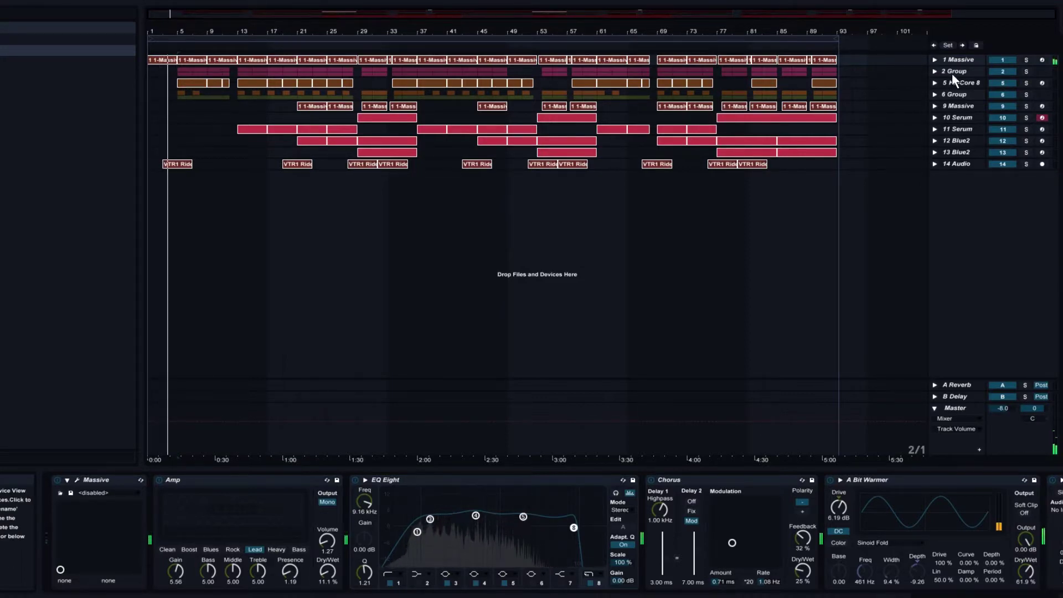
pyautogui.click(935, 60)
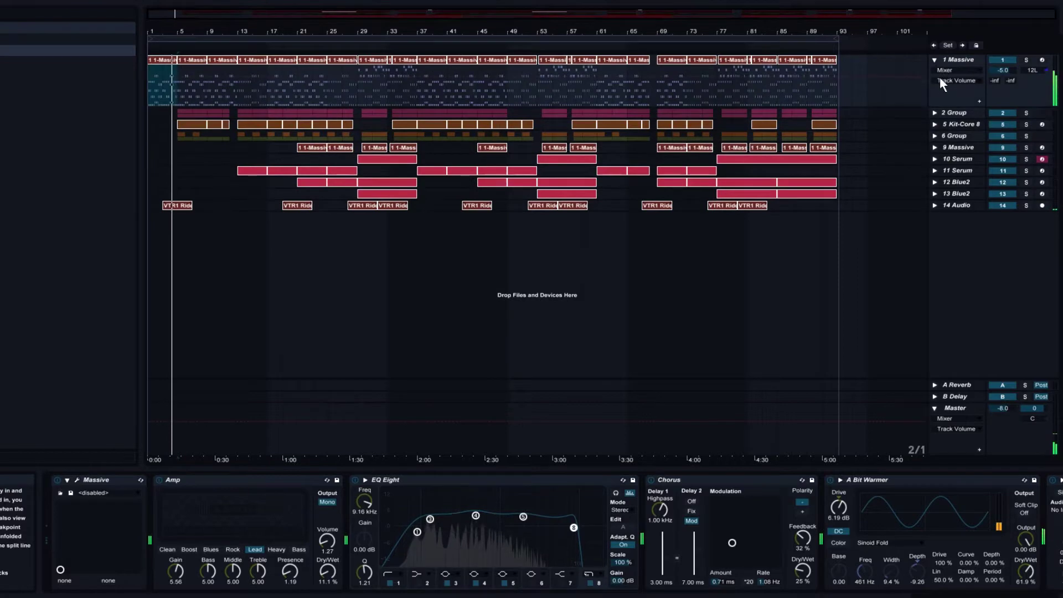
pyautogui.click(934, 113)
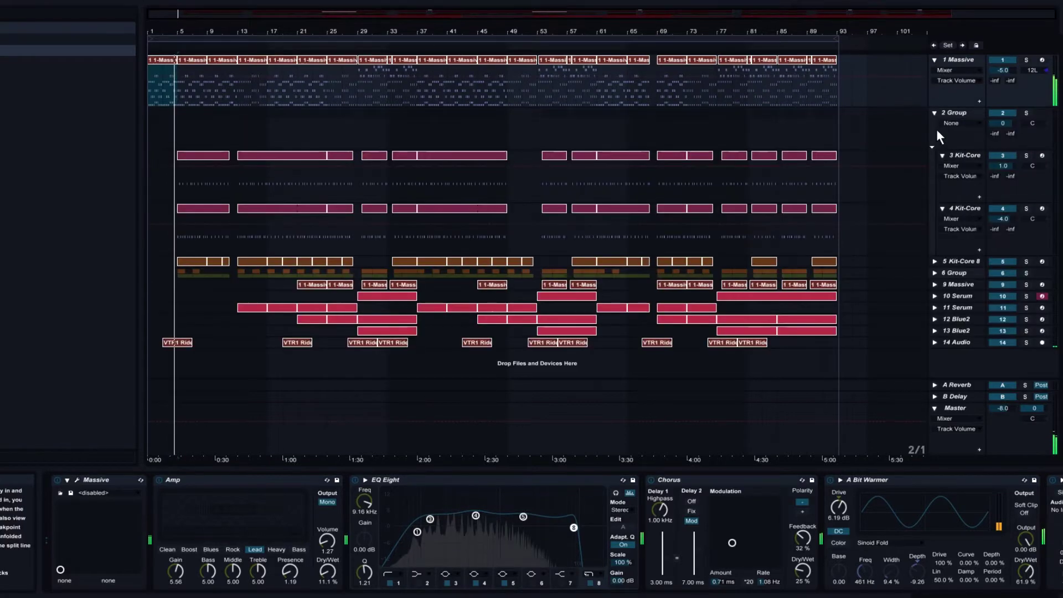
pyautogui.click(934, 261)
pyautogui.scroll(-1, 935, 259)
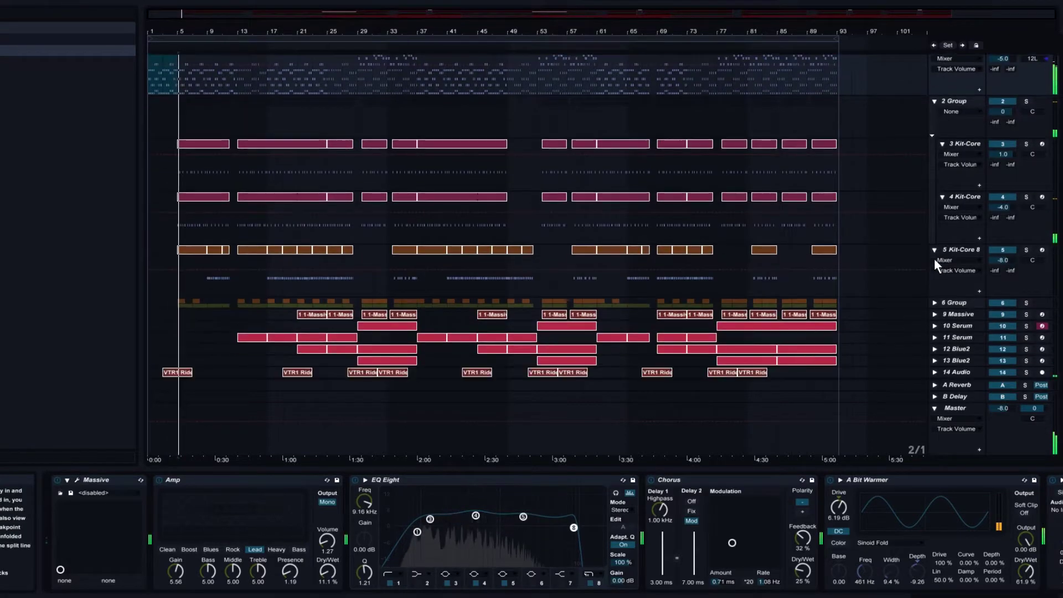
pyautogui.click(934, 302)
pyautogui.scroll(-5, 934, 304)
pyautogui.scroll(-2, 940, 313)
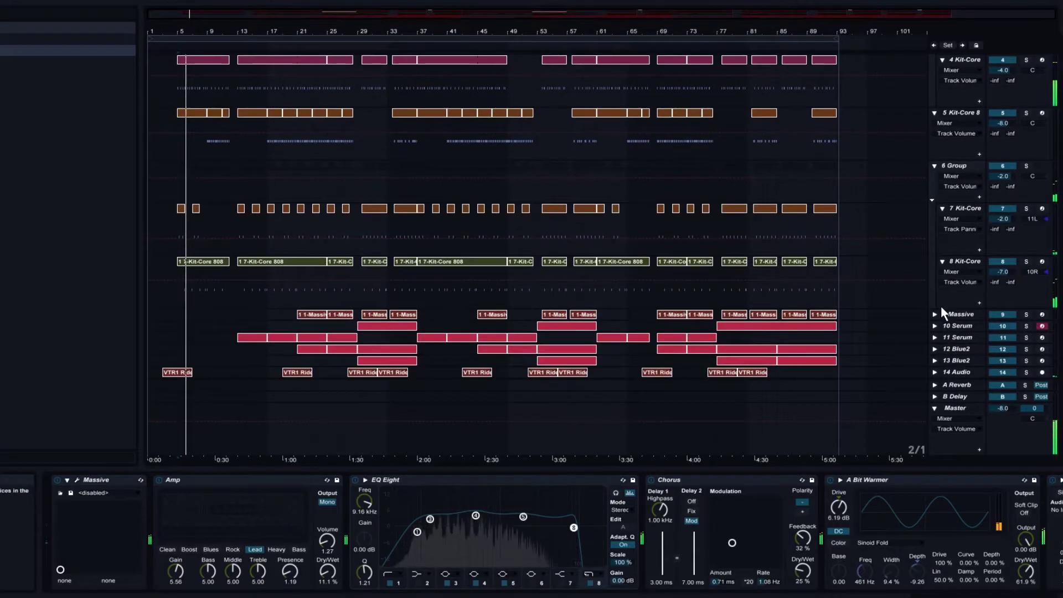
# Unfold tracks 9 Massive, 10 Serum and 11 Serum to show their note content.
pyautogui.click(935, 308)
pyautogui.scroll(-2, 936, 315)
pyautogui.scroll(-1, 935, 318)
pyautogui.click(935, 327)
pyautogui.scroll(-3, 934, 325)
pyautogui.click(934, 337)
pyautogui.scroll(-3, 933, 340)
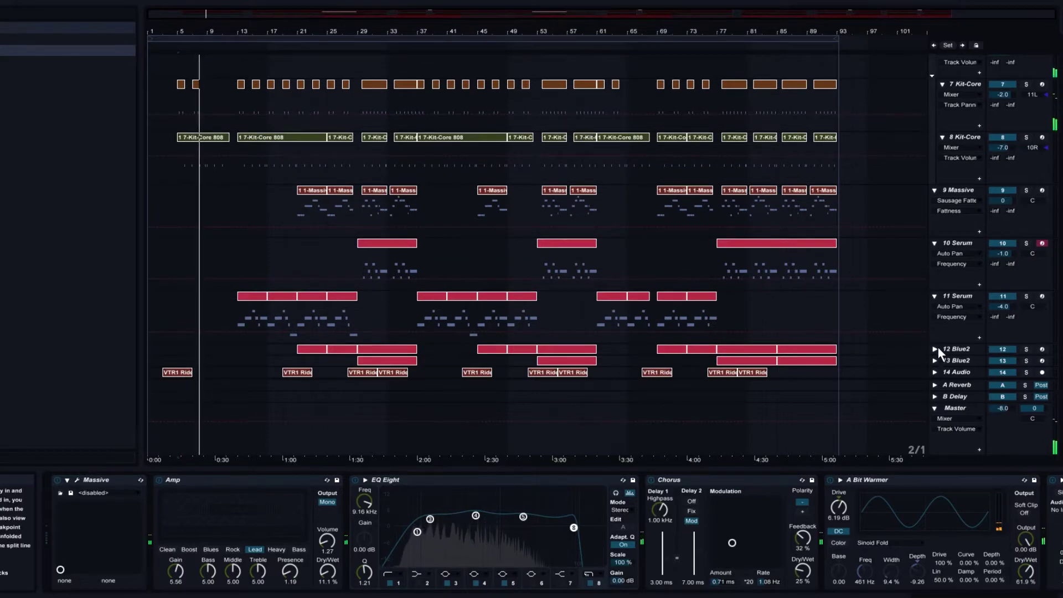
# Unfold both Blue2 tracks and the 14 Audio track, and return to the first tracks of the arrangement during playback.
pyautogui.click(934, 349)
pyautogui.scroll(-2, 934, 351)
pyautogui.scroll(-2, 934, 351)
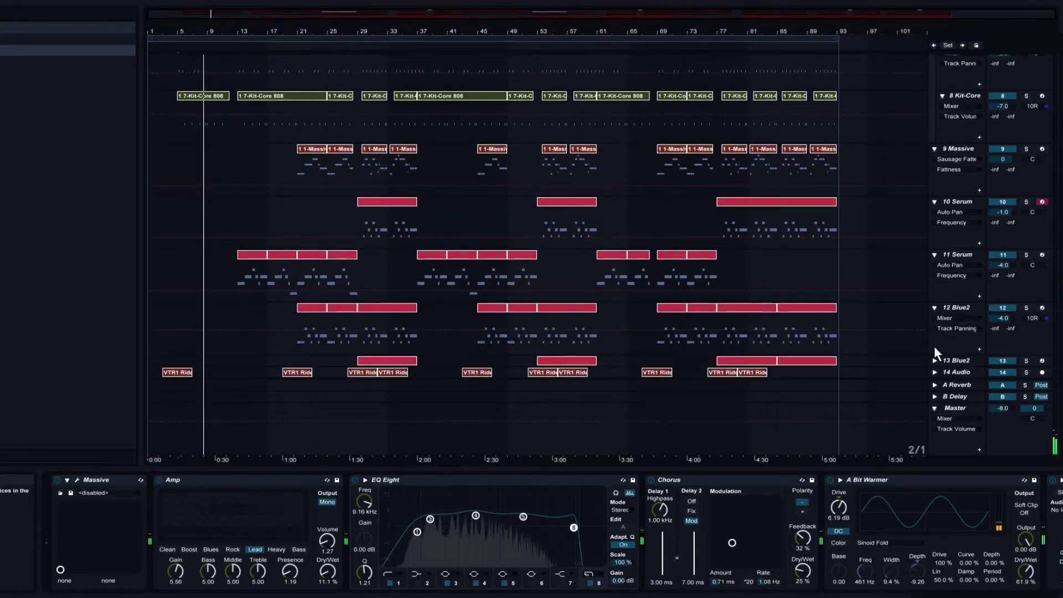
pyautogui.click(935, 360)
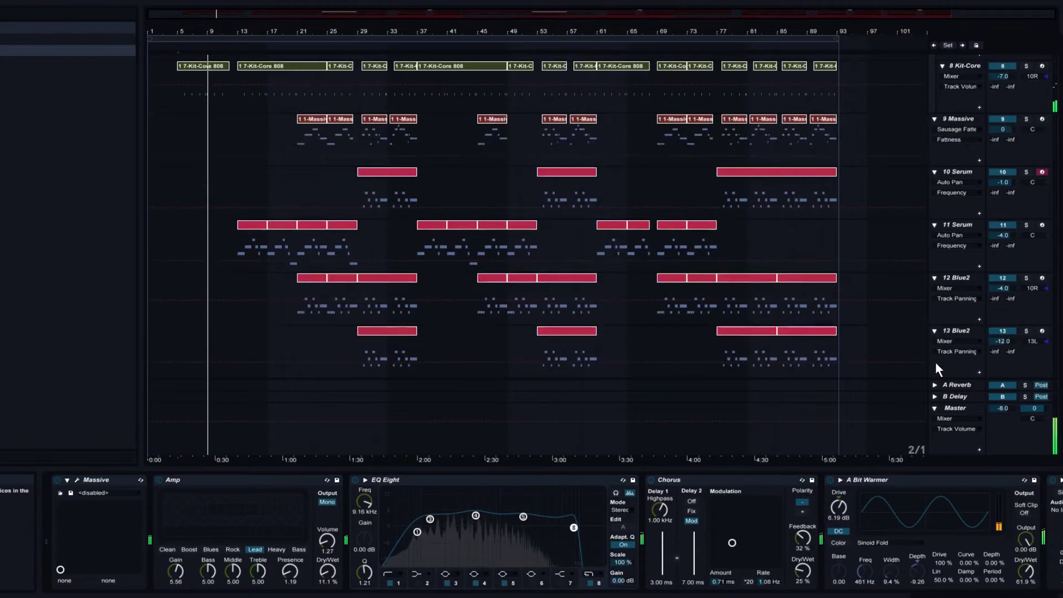
pyautogui.scroll(-3, 935, 354)
pyautogui.click(934, 372)
pyautogui.scroll(-3, 933, 371)
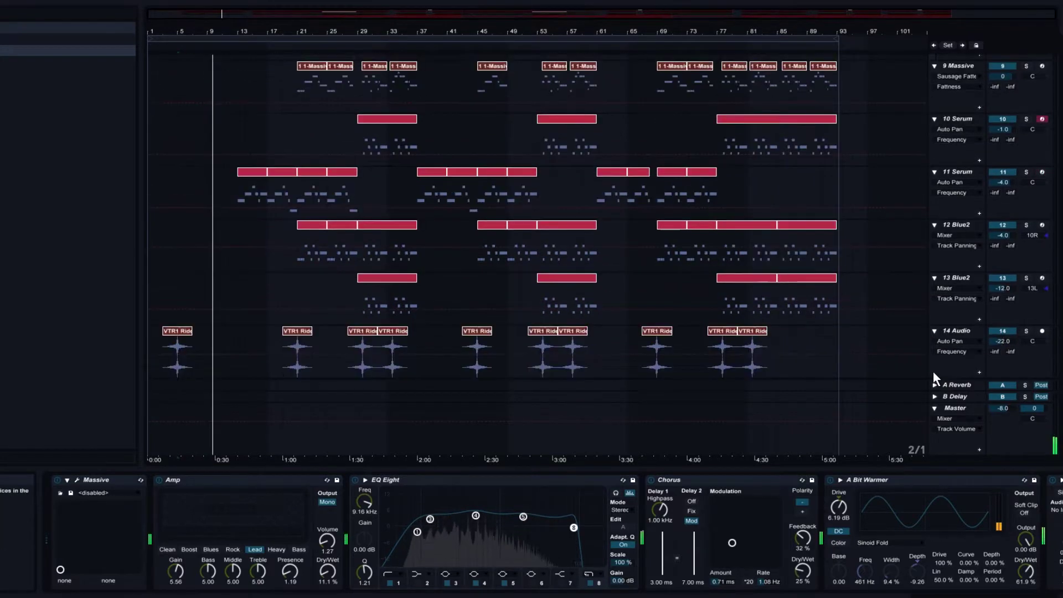
pyautogui.scroll(15, 905, 332)
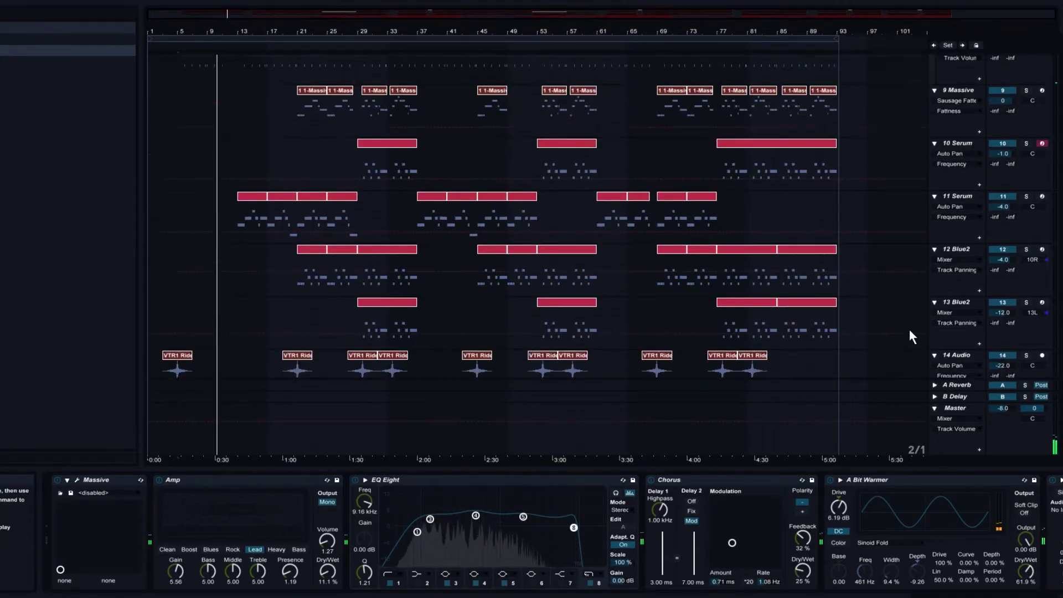
pyautogui.scroll(5, 902, 330)
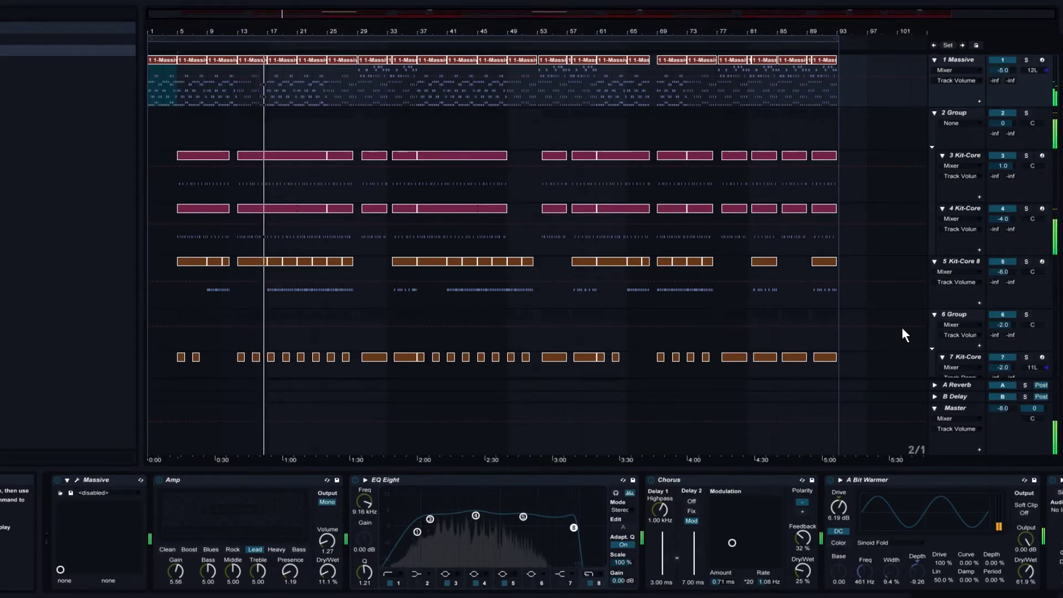
# Fold track 1 Massive, 2 Group, 5 Kit-Core and 6 Group back to compact height.
pyautogui.click(901, 327)
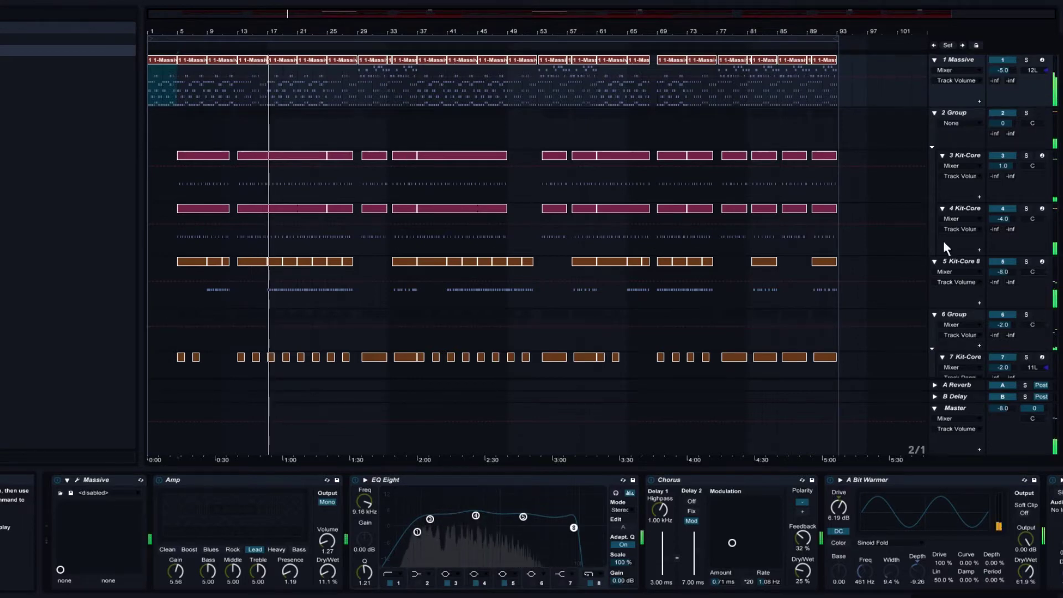
pyautogui.click(934, 59)
pyautogui.click(935, 70)
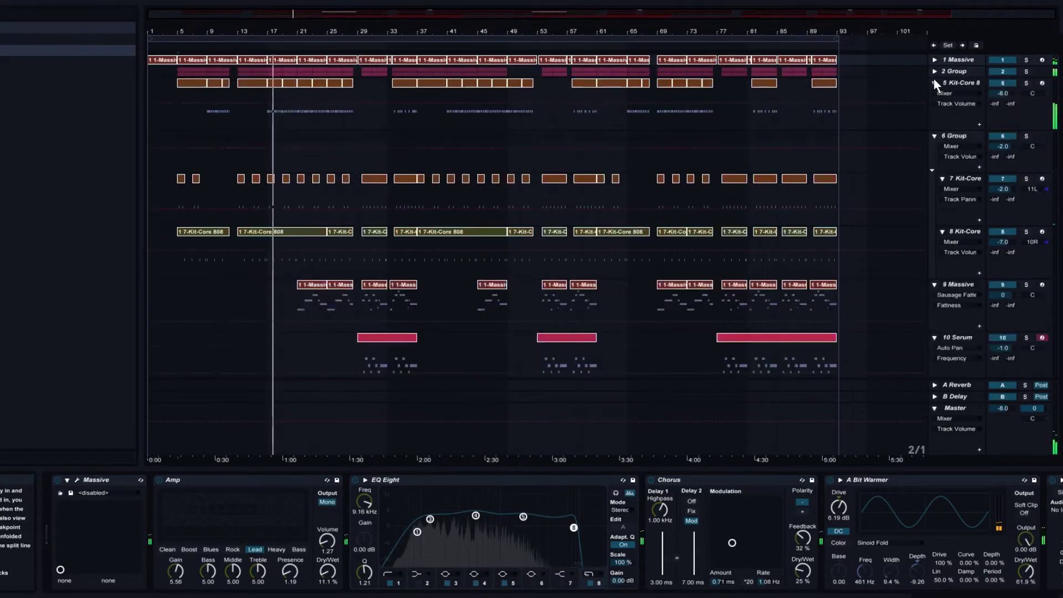
pyautogui.click(935, 83)
pyautogui.click(936, 94)
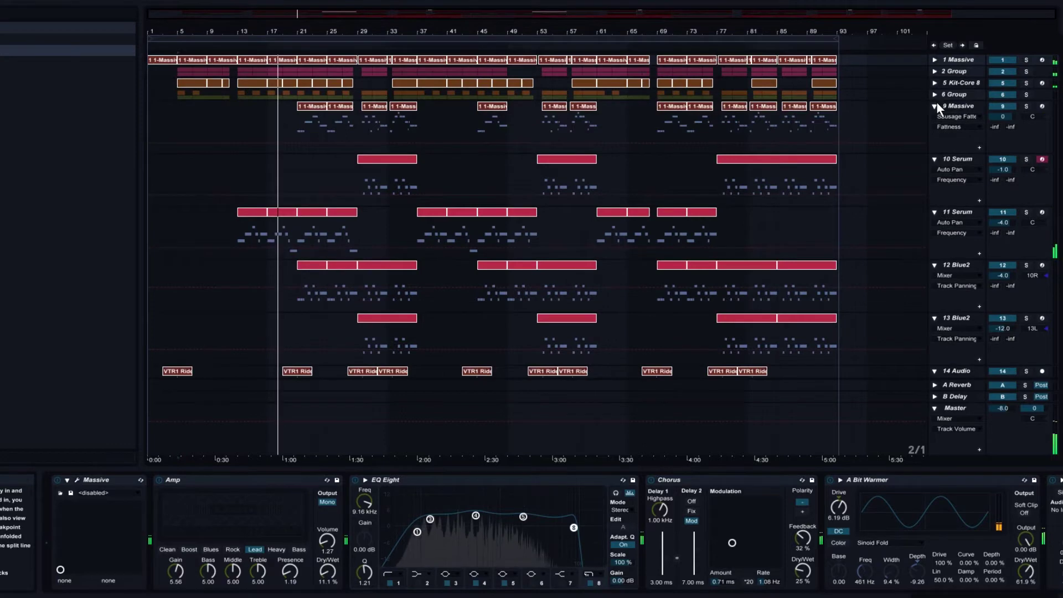
# Fold tracks 9 to 14, from the second Massive track through the audio track, for a compact arrangement overview.
pyautogui.click(934, 106)
pyautogui.click(934, 117)
pyautogui.click(934, 128)
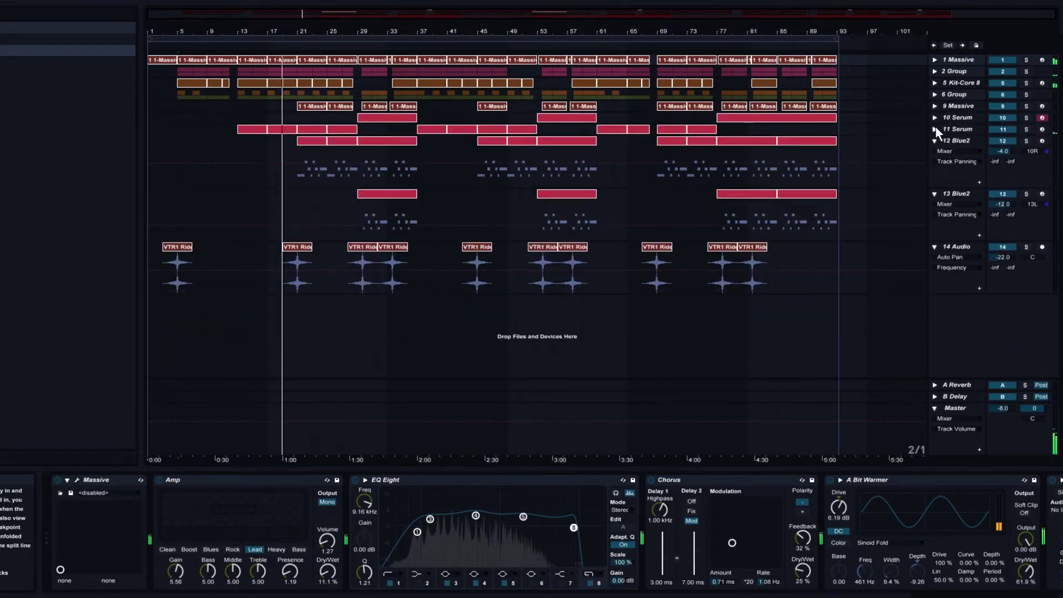
pyautogui.click(935, 140)
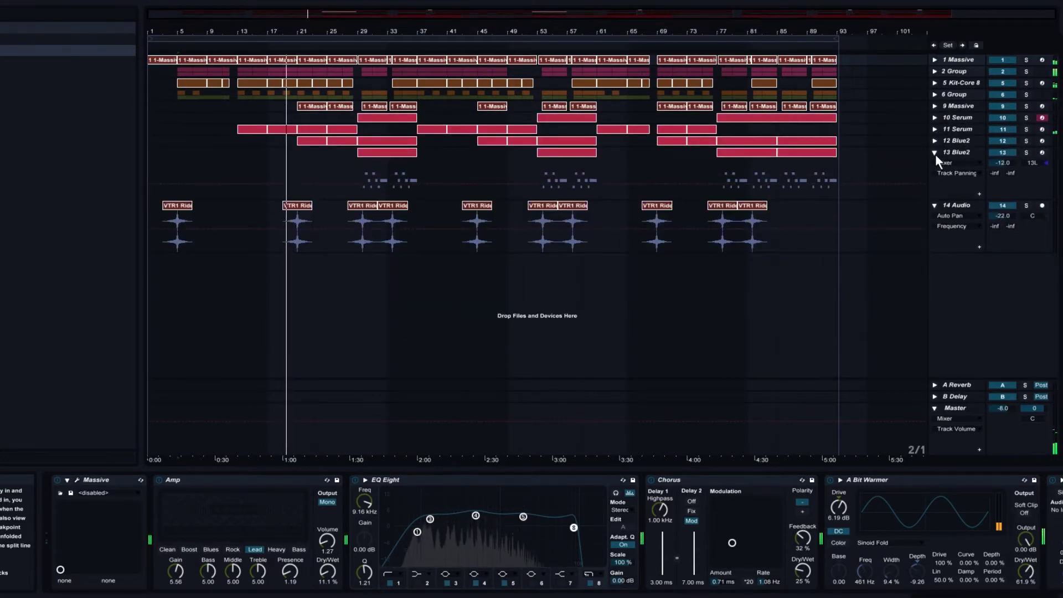
pyautogui.click(934, 152)
pyautogui.click(934, 164)
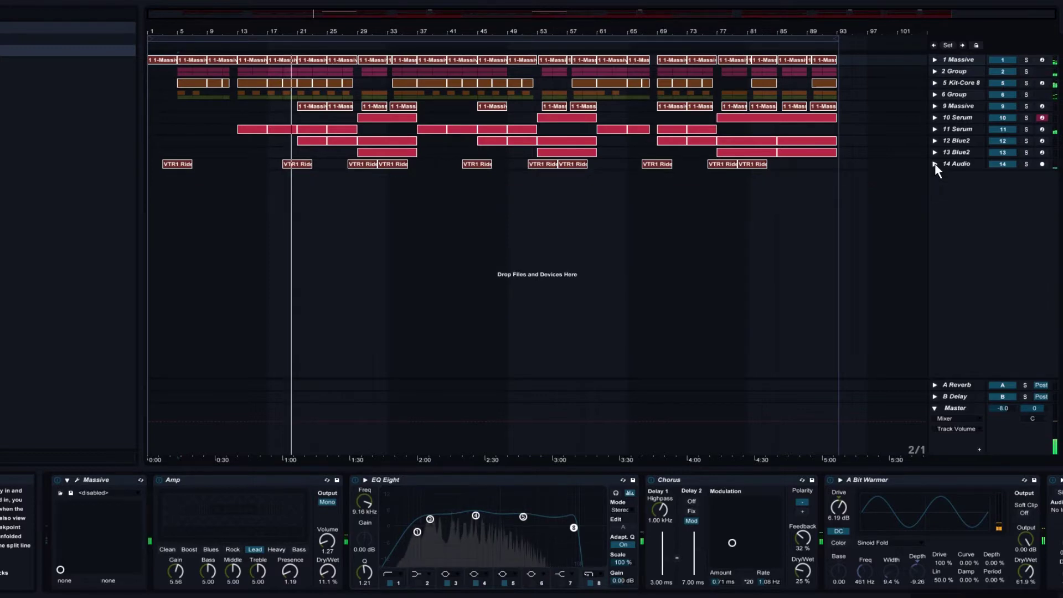